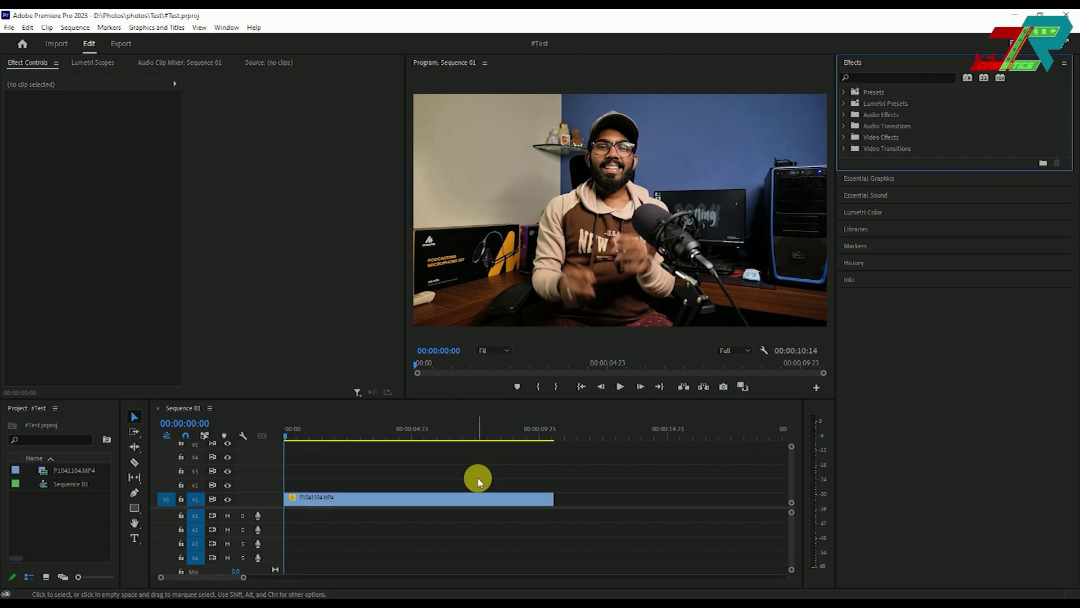
# Duplicate the talking-head clip from V1 onto track V2 and select the copy
pyautogui.click(367, 494)
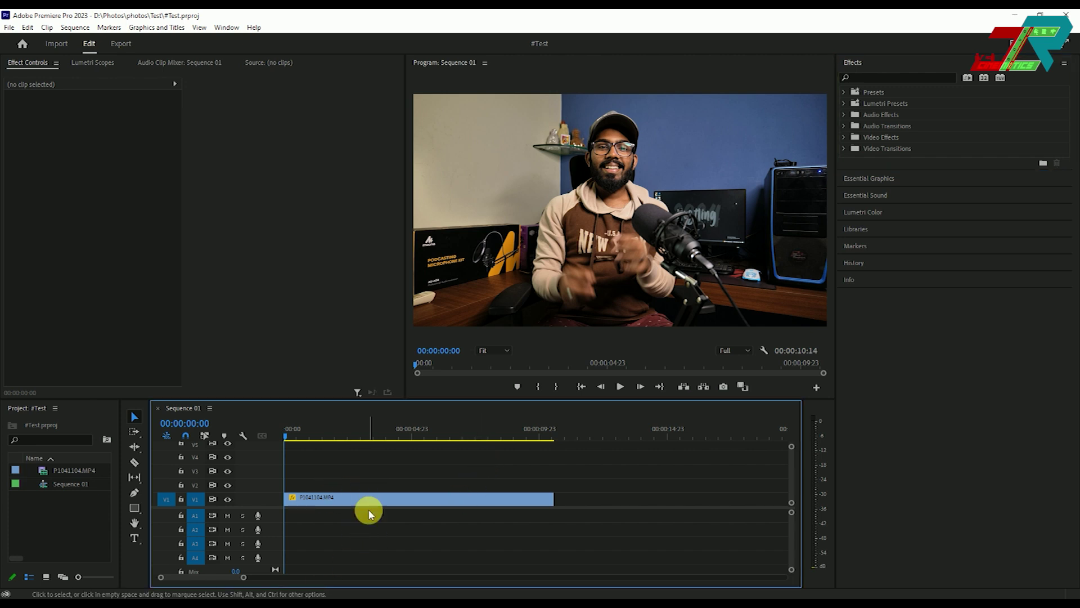
pyautogui.click(381, 504)
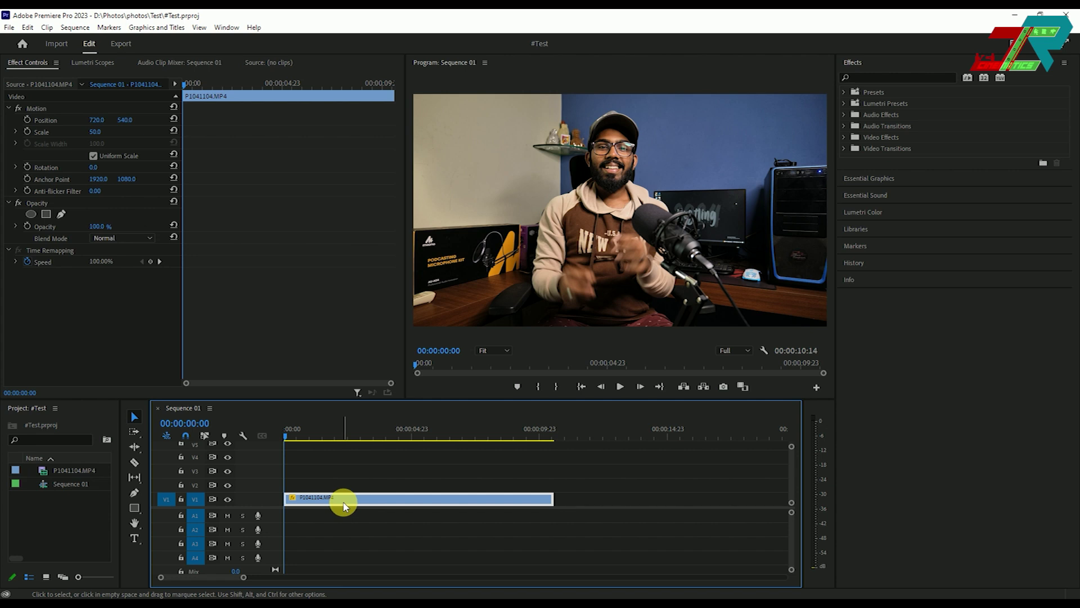
pyautogui.moveTo(345, 502); pyautogui.dragTo(346, 491)
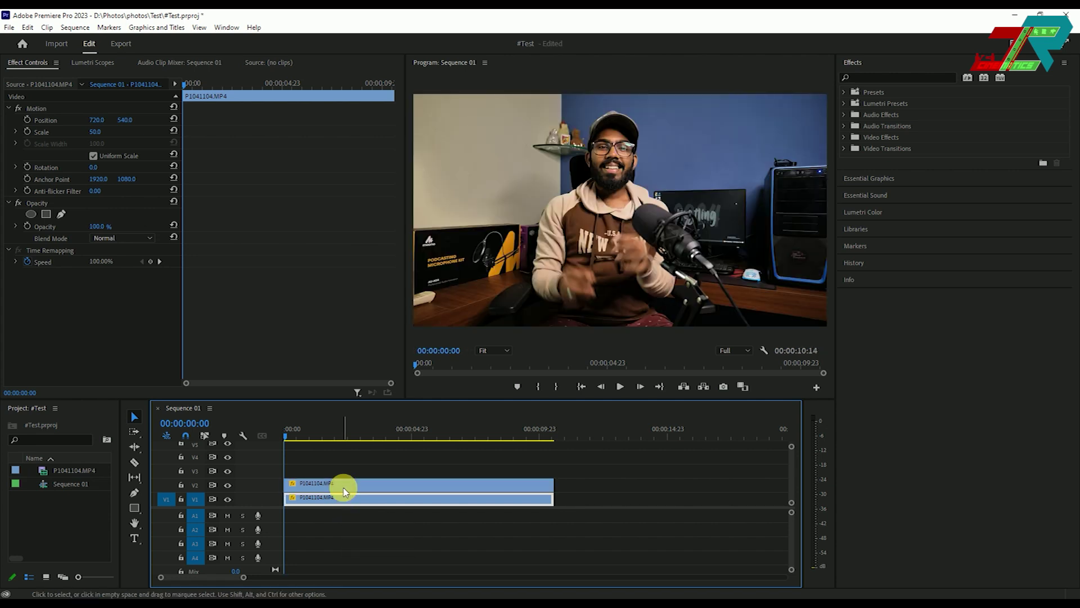
pyautogui.click(363, 486)
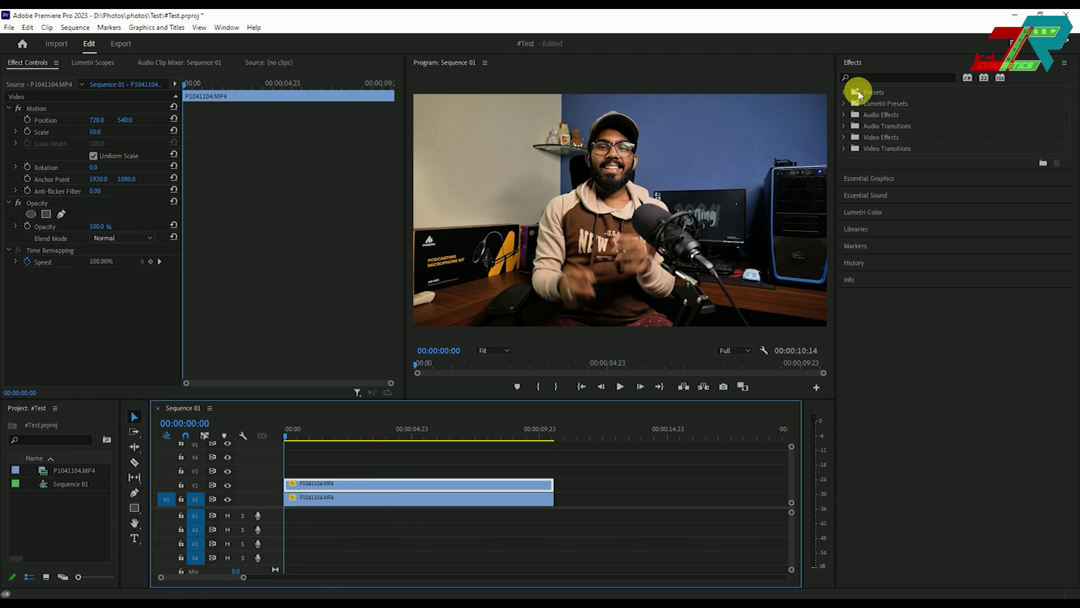
# Apply Directional Blur to the V2 copy with direction 45° and blur length 10
pyautogui.click(880, 79)
pyautogui.write('direct')
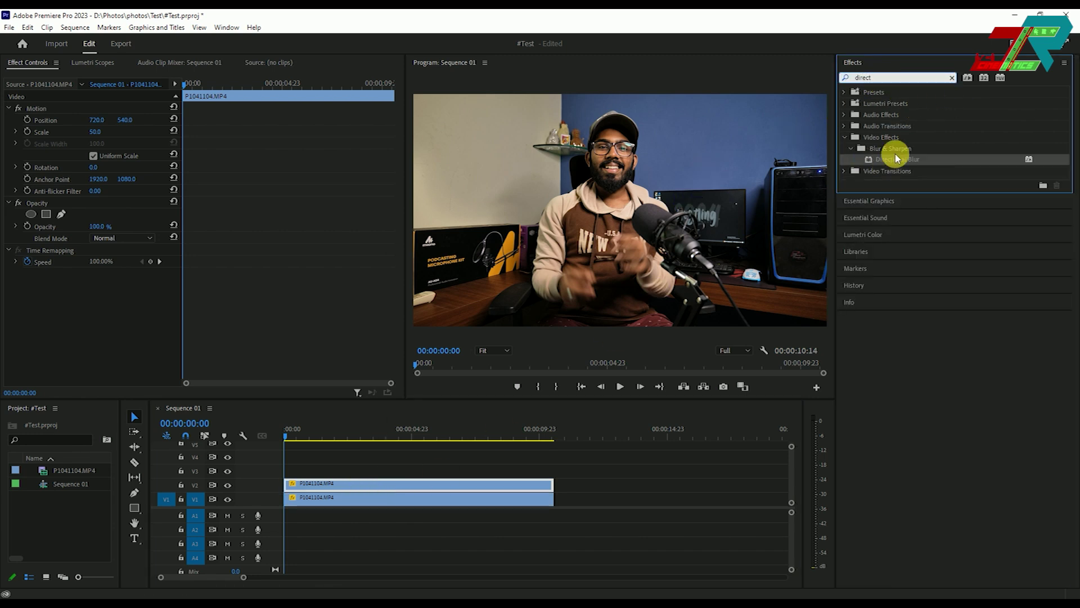
pyautogui.moveTo(897, 159); pyautogui.dragTo(458, 484)
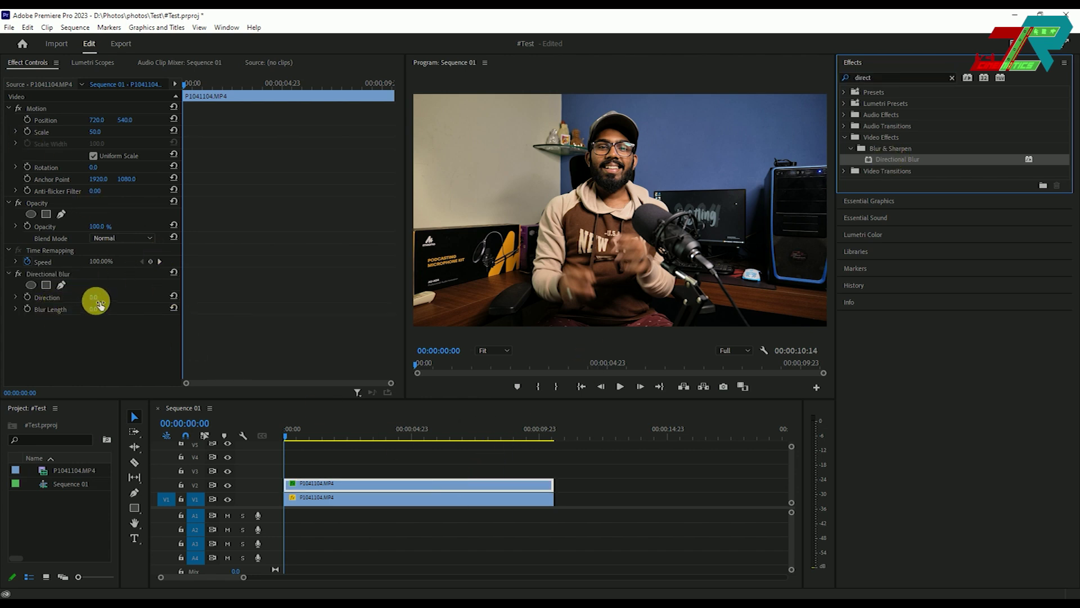
pyautogui.moveTo(97, 298)
pyautogui.mouseDown()
pyautogui.moveTo(106, 296)
pyautogui.moveTo(98, 295)
pyautogui.mouseUp()
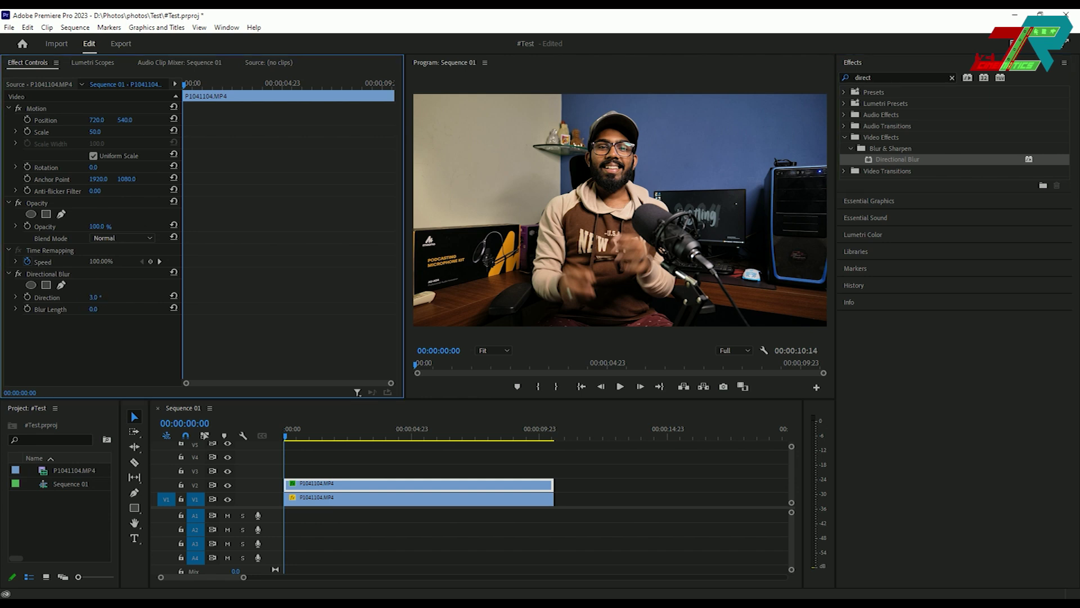
pyautogui.click(97, 293)
pyautogui.click(100, 295)
pyautogui.click(99, 309)
pyautogui.write('10')
pyautogui.press('Return')
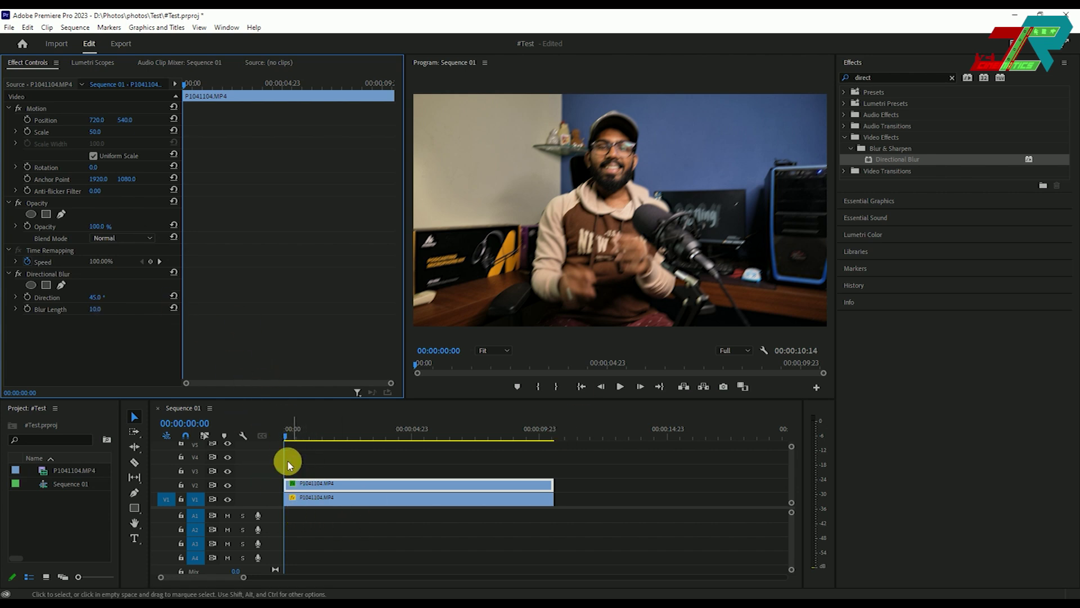
pyautogui.click(123, 239)
# Screen-blend the blurred copy, duplicate it onto V3, and set that copy's direction to -45°
pyautogui.click(126, 350)
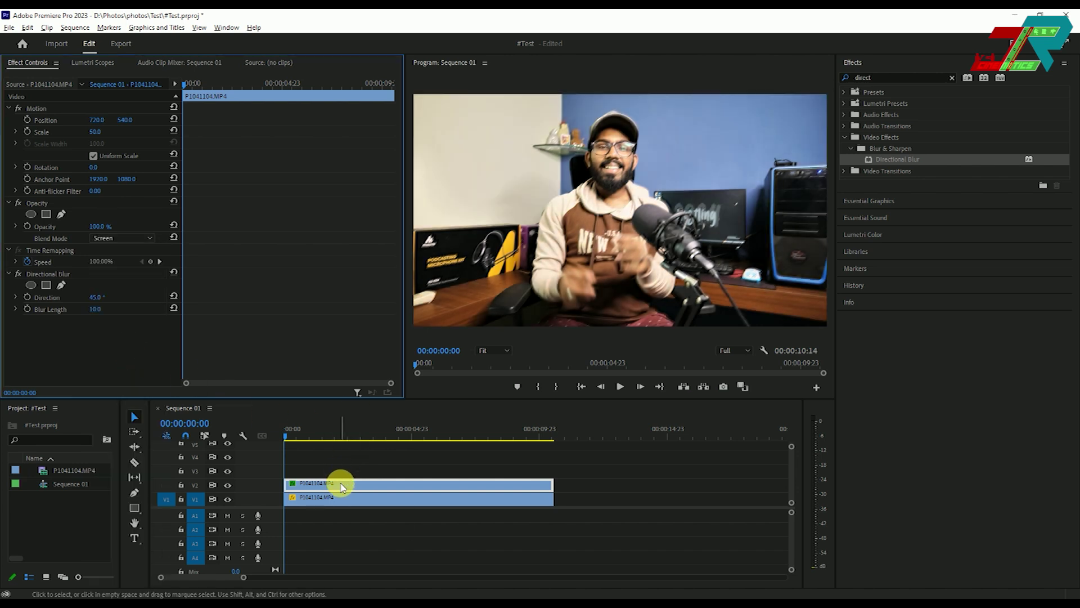
pyautogui.moveTo(342, 487); pyautogui.dragTo(340, 475)
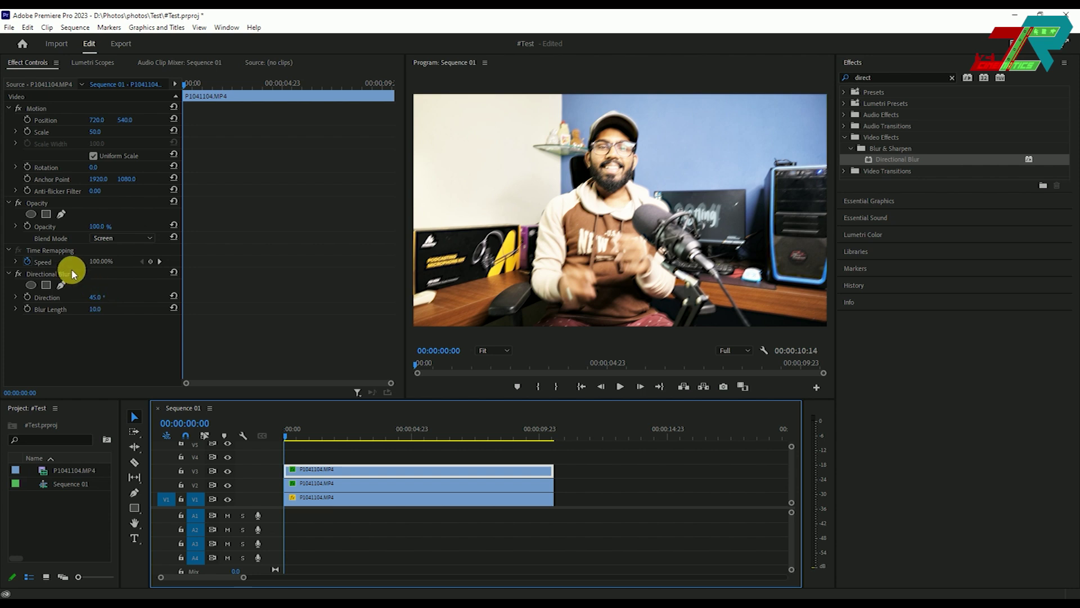
pyautogui.click(103, 298)
pyautogui.write('-45')
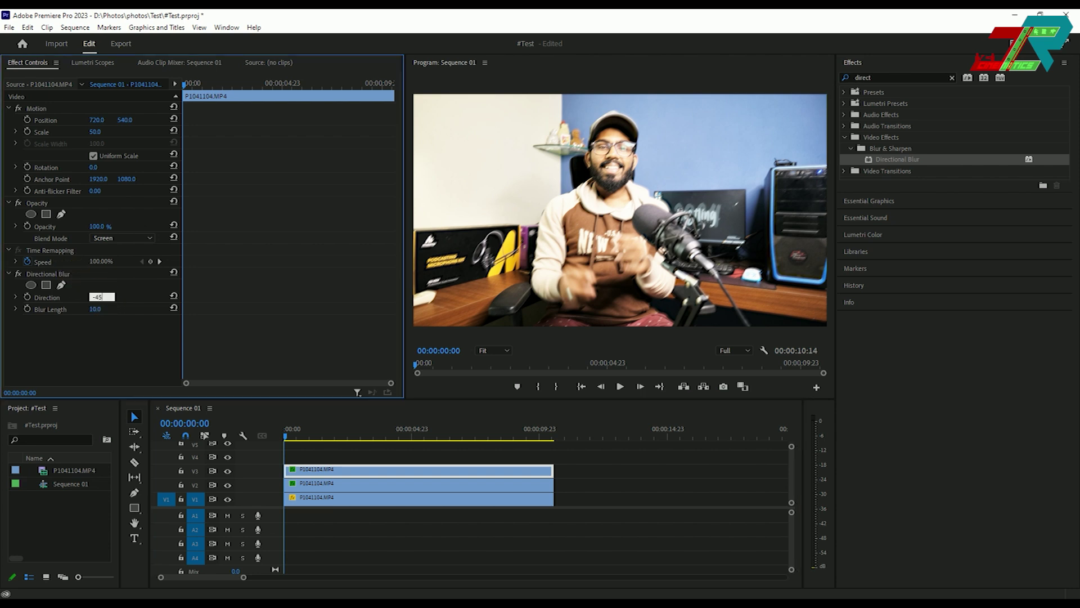
pyautogui.press('Return')
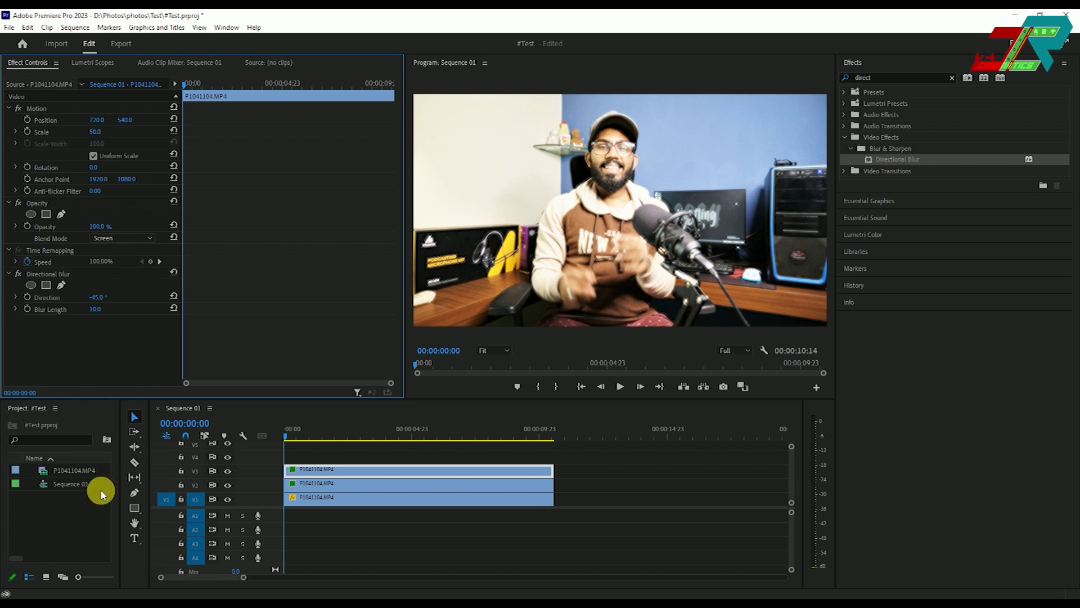
pyautogui.click(83, 525)
# Create a new adjustment layer, place it on V4 and extend it to the clip's end
pyautogui.rightClick(73, 515)
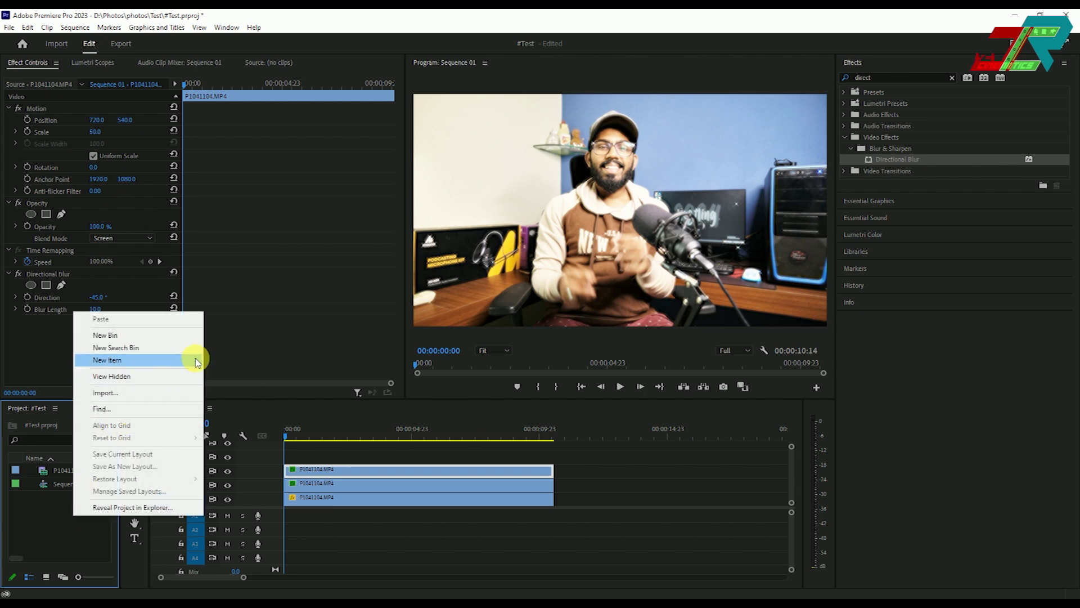
pyautogui.moveTo(191, 360)
pyautogui.click(242, 393)
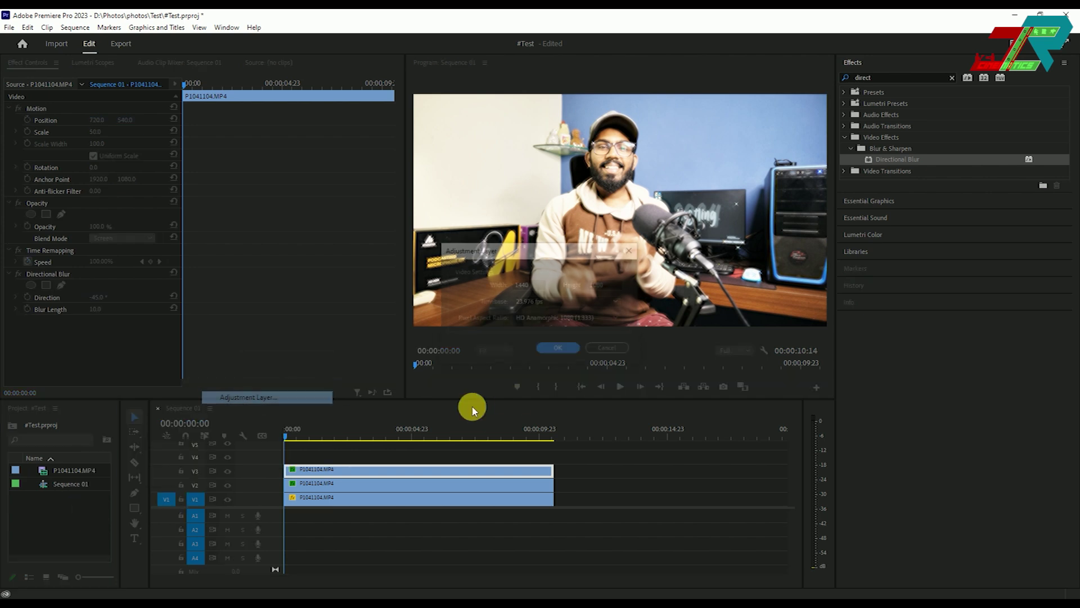
pyautogui.click(553, 354)
pyautogui.moveTo(67, 471); pyautogui.dragTo(278, 457)
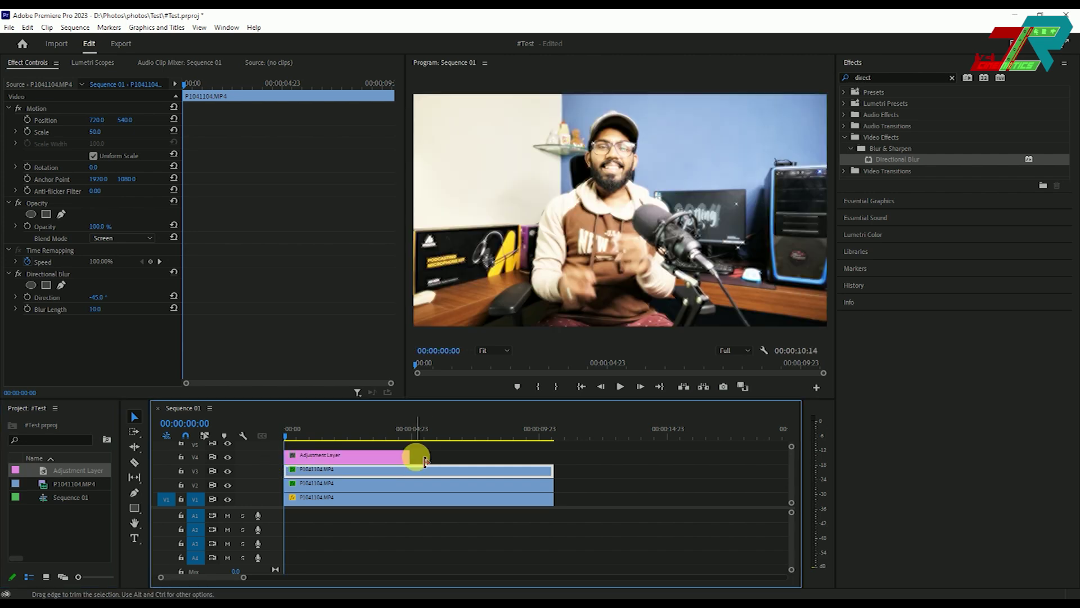
pyautogui.moveTo(410, 456); pyautogui.dragTo(554, 458)
pyautogui.click(514, 455)
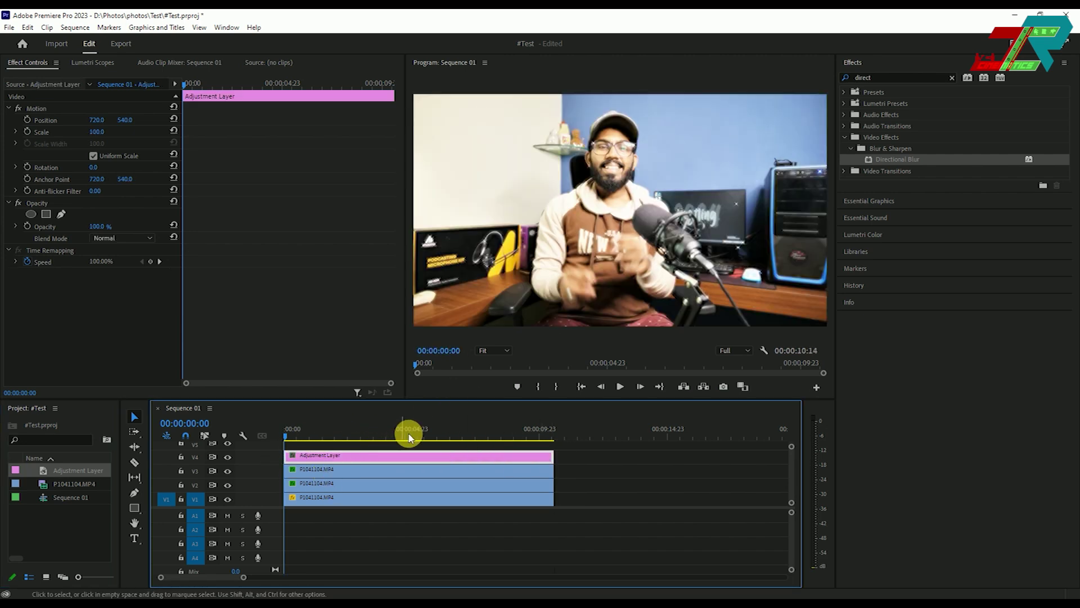
# Apply the Noise effect to the adjustment layer with a 10% amount
pyautogui.click(928, 78)
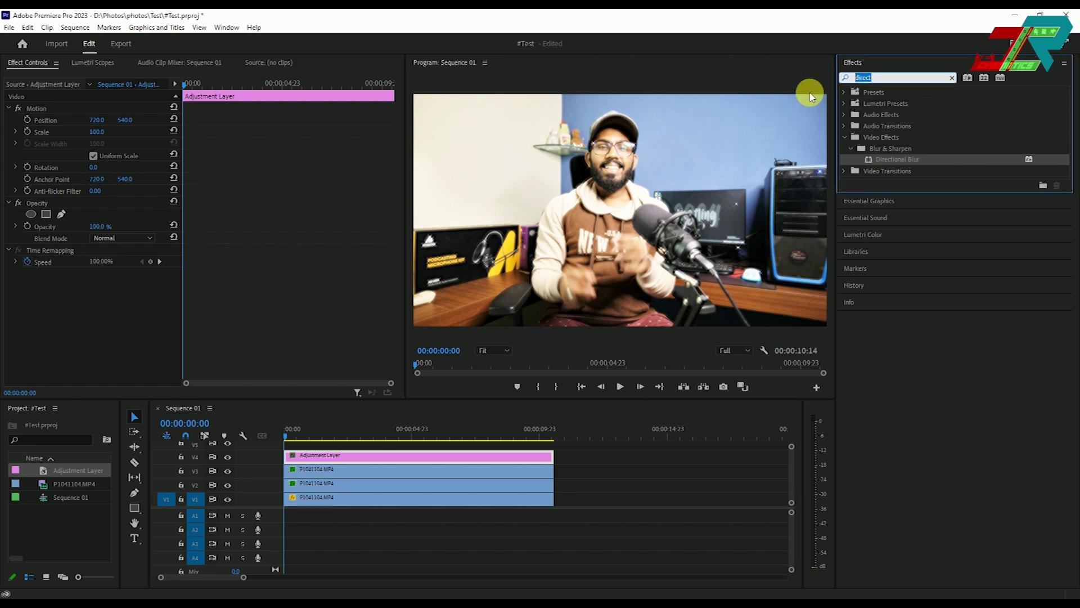
pyautogui.write('noise')
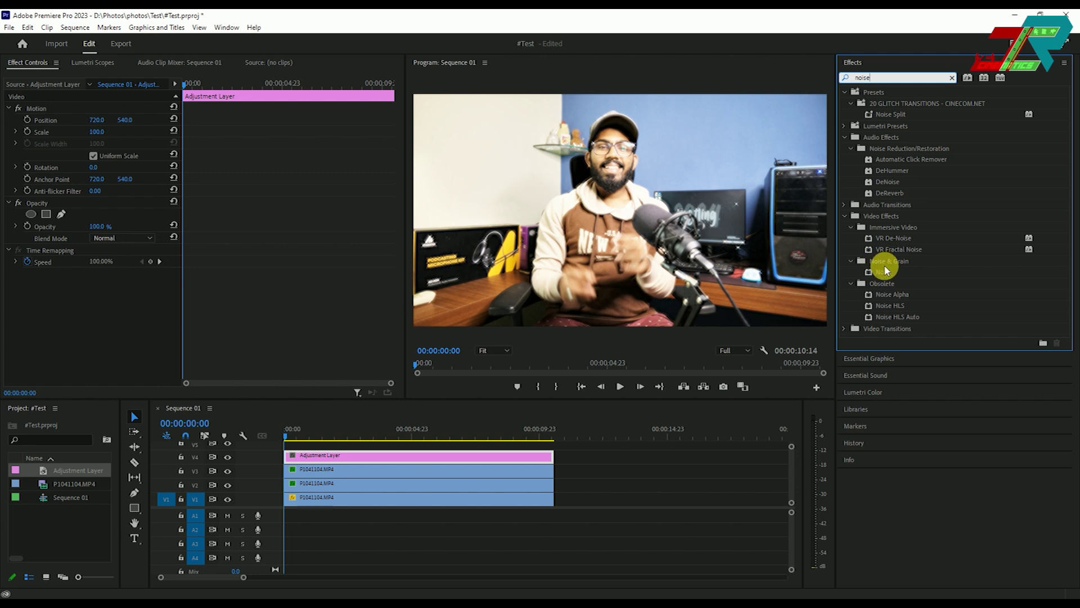
pyautogui.moveTo(892, 276); pyautogui.dragTo(506, 456)
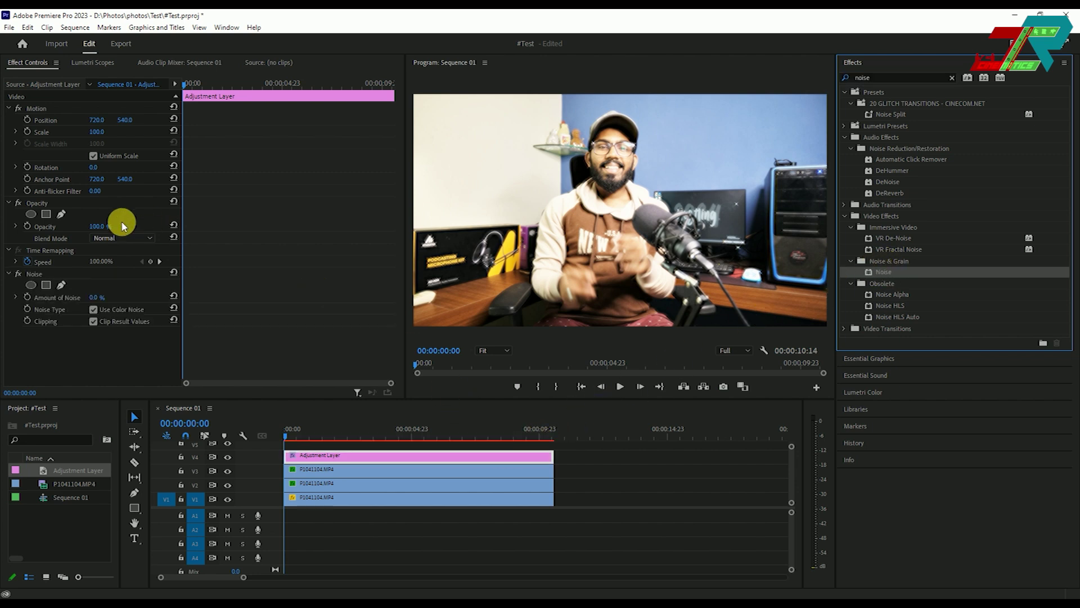
pyautogui.click(98, 297)
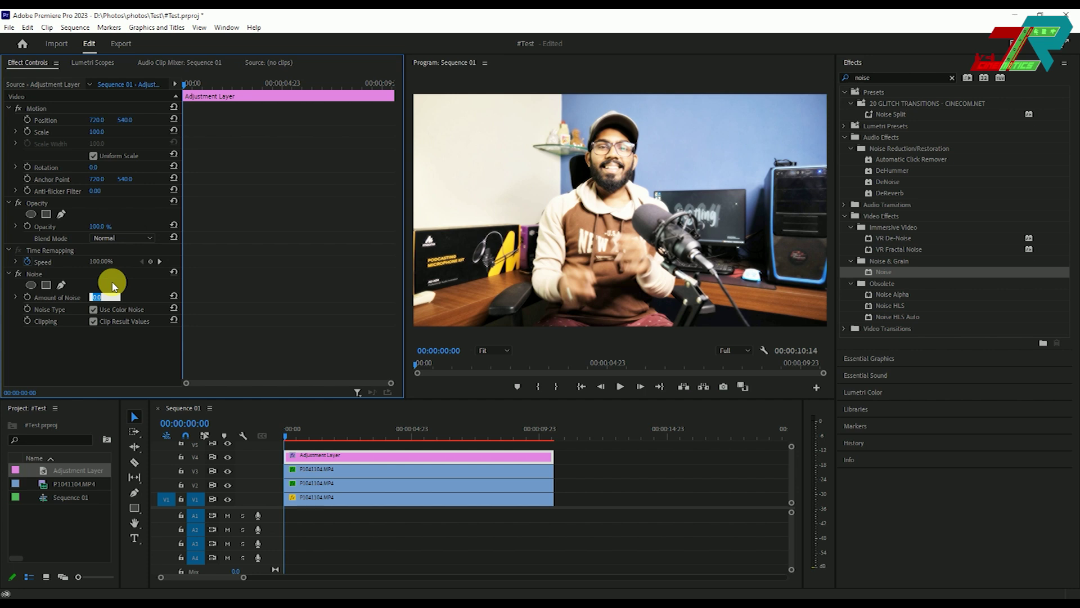
pyautogui.write('10')
pyautogui.press('Return')
# Apply the Mosaic effect to the adjustment layer
pyautogui.doubleClick(900, 77)
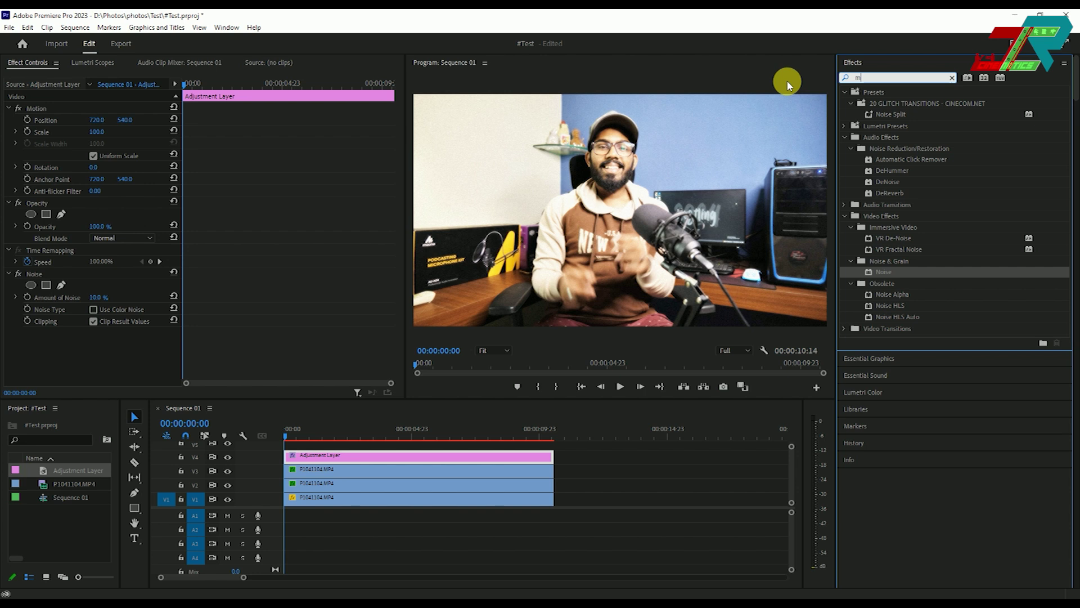
pyautogui.write('mosaic')
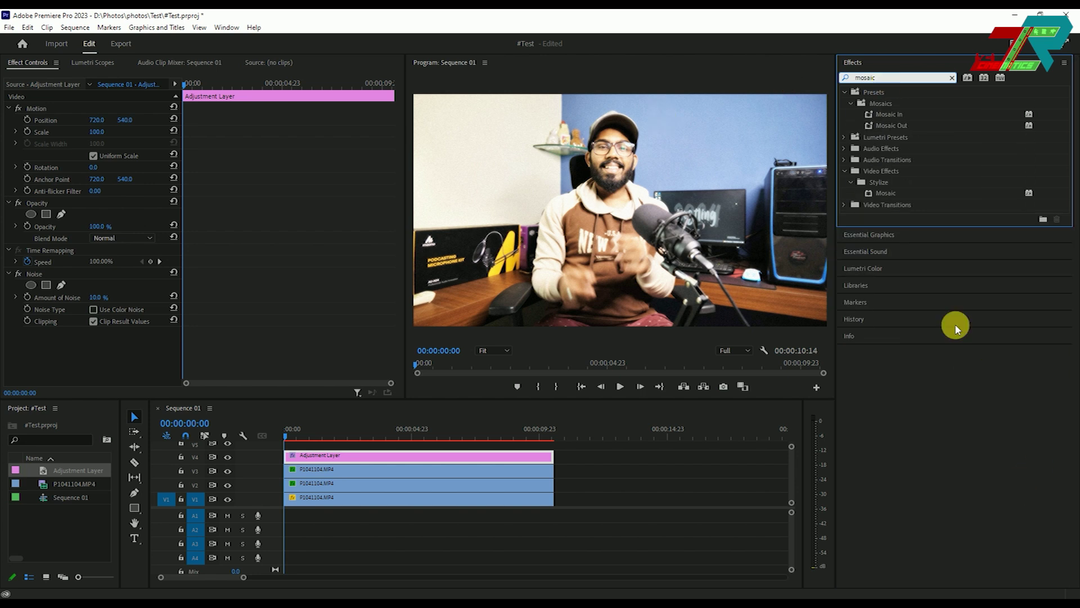
pyautogui.click(880, 194)
pyautogui.moveTo(478, 409); pyautogui.dragTo(432, 454)
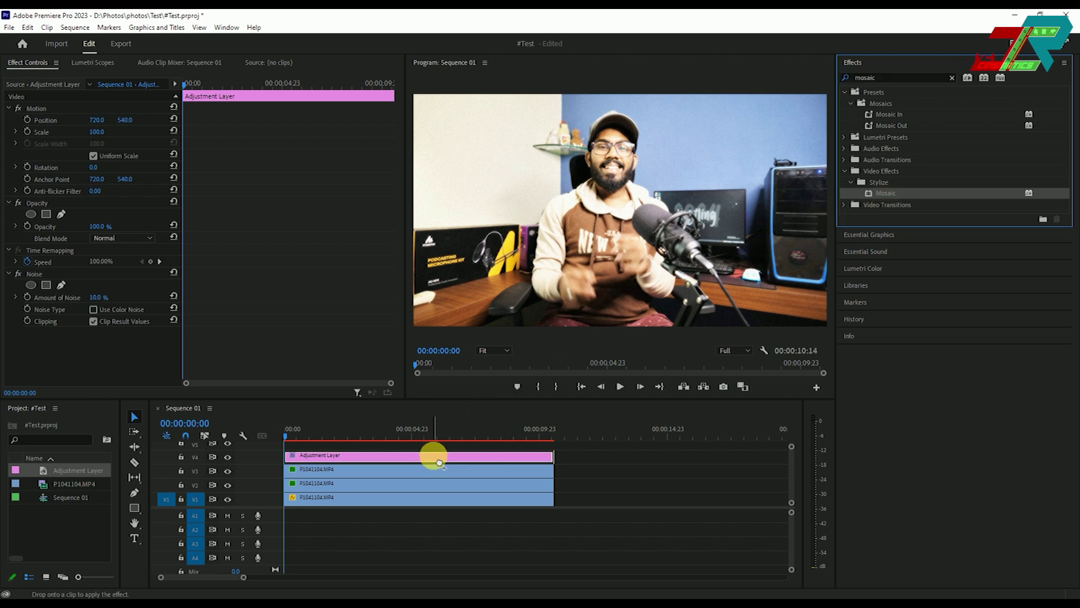
pyautogui.scroll(-1, 239, 278)
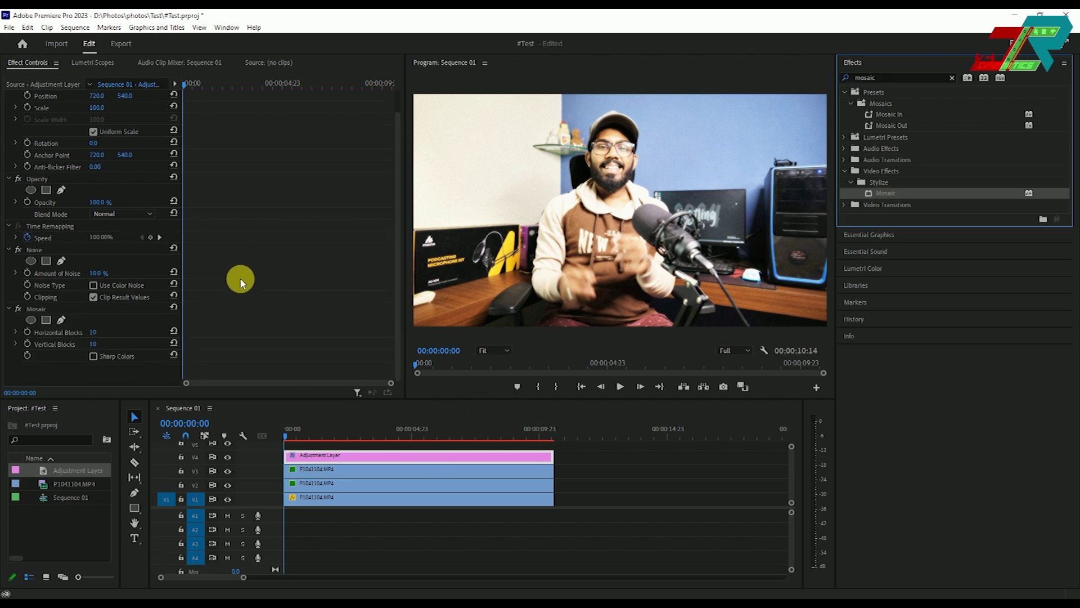
# Set Mosaic to 400 horizontal and 400 vertical blocks
pyautogui.click(94, 332)
pyautogui.write('400')
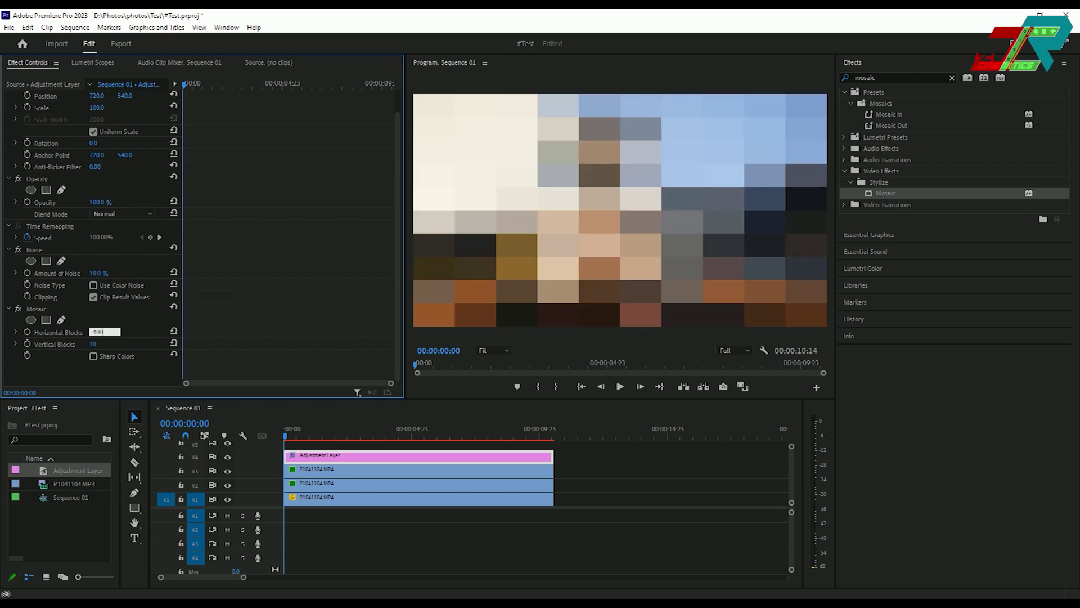
pyautogui.press('Return')
pyautogui.click(106, 344)
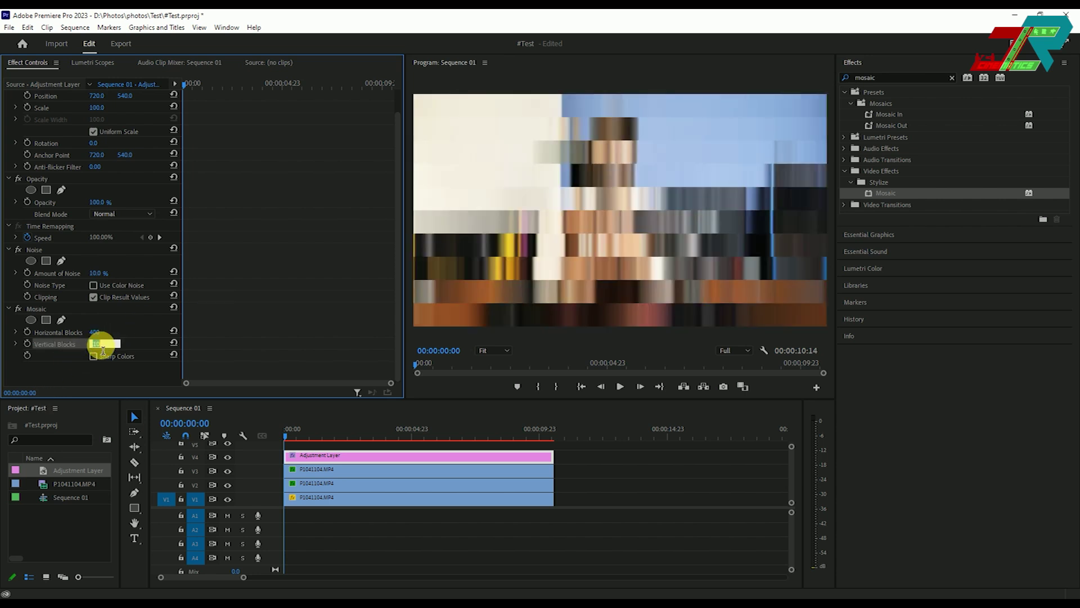
pyautogui.write('400')
pyautogui.press('Return')
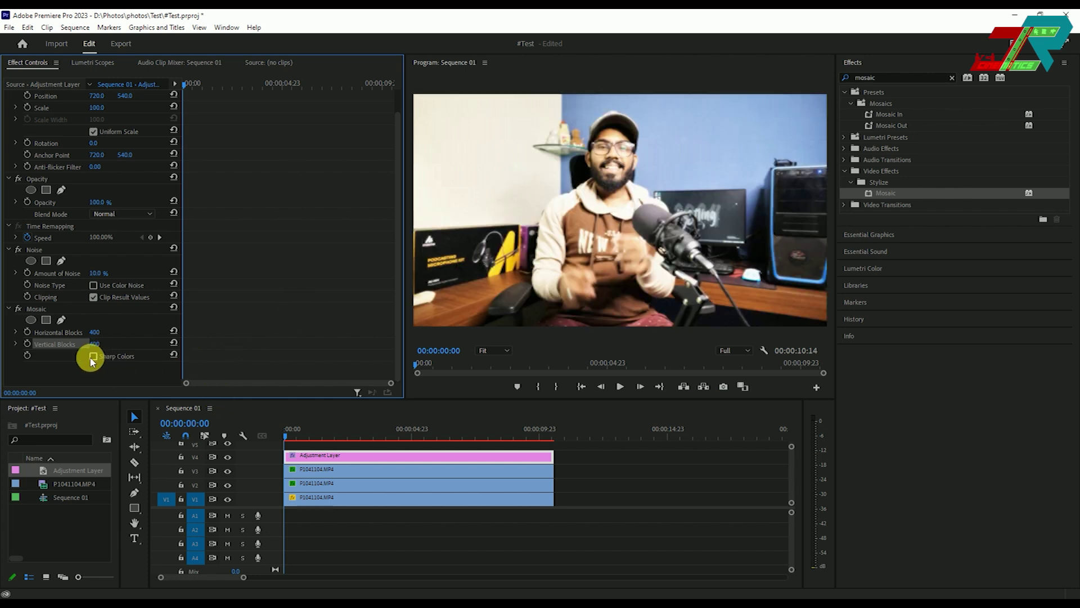
pyautogui.click(845, 78)
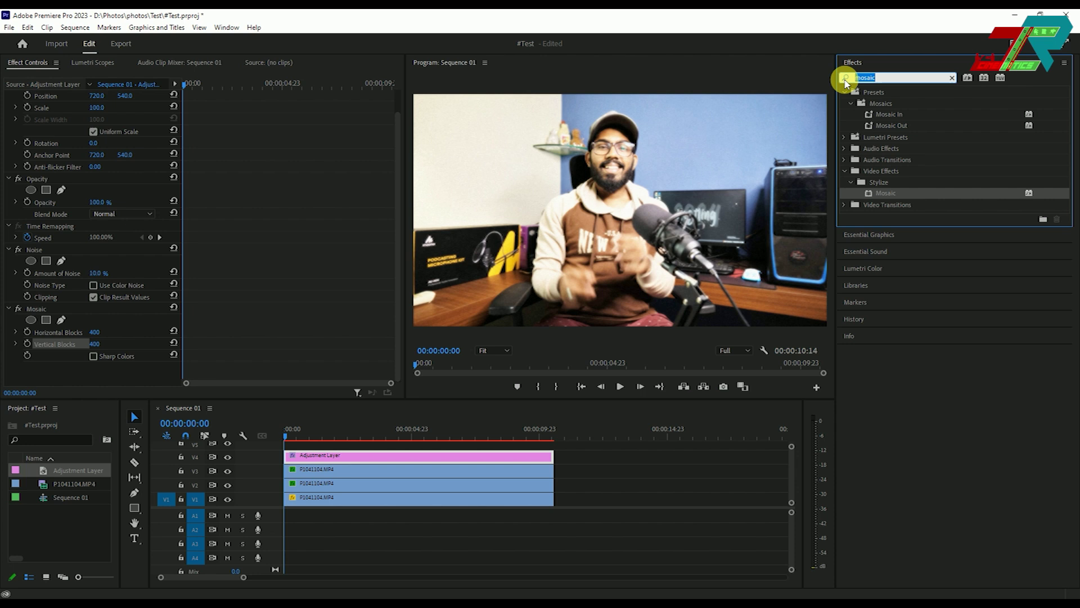
# In Lumetri Basic Correction, set Tint -50, Highlights -50 and Shadows -25
pyautogui.click(879, 270)
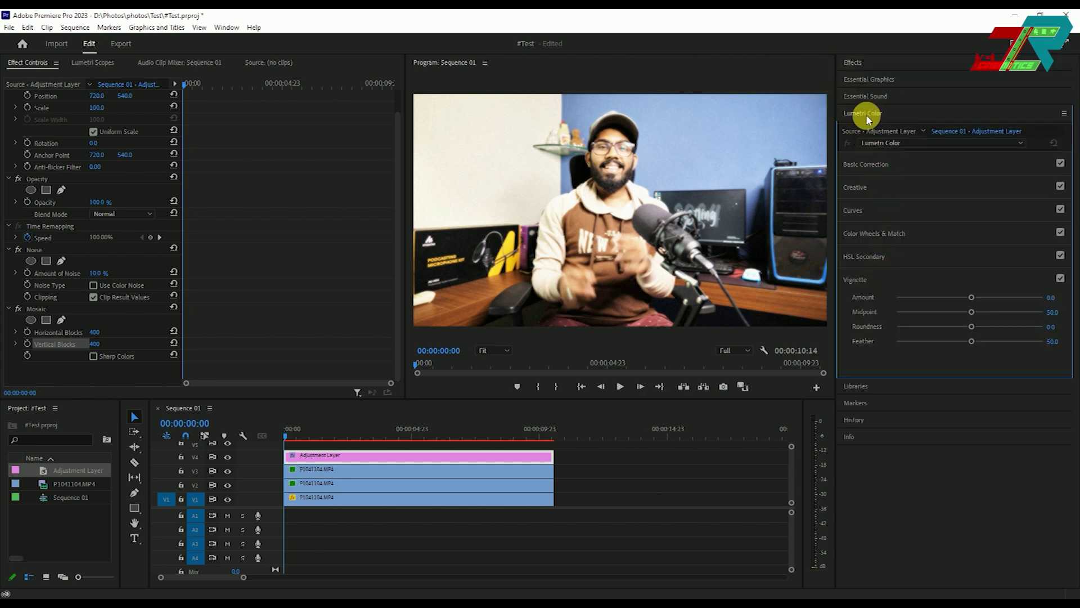
pyautogui.click(864, 164)
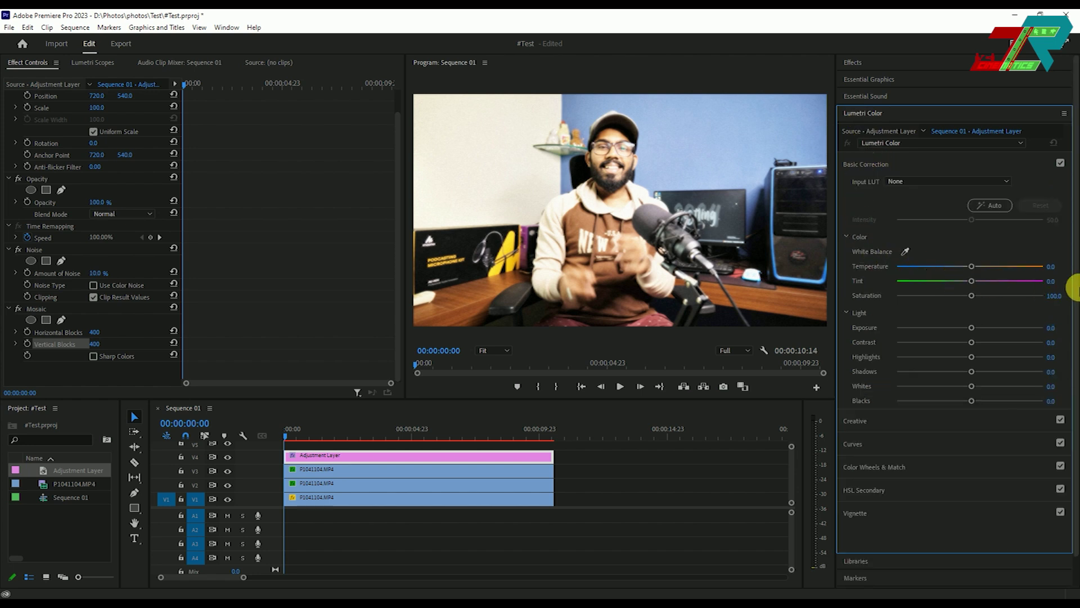
pyautogui.click(1057, 281)
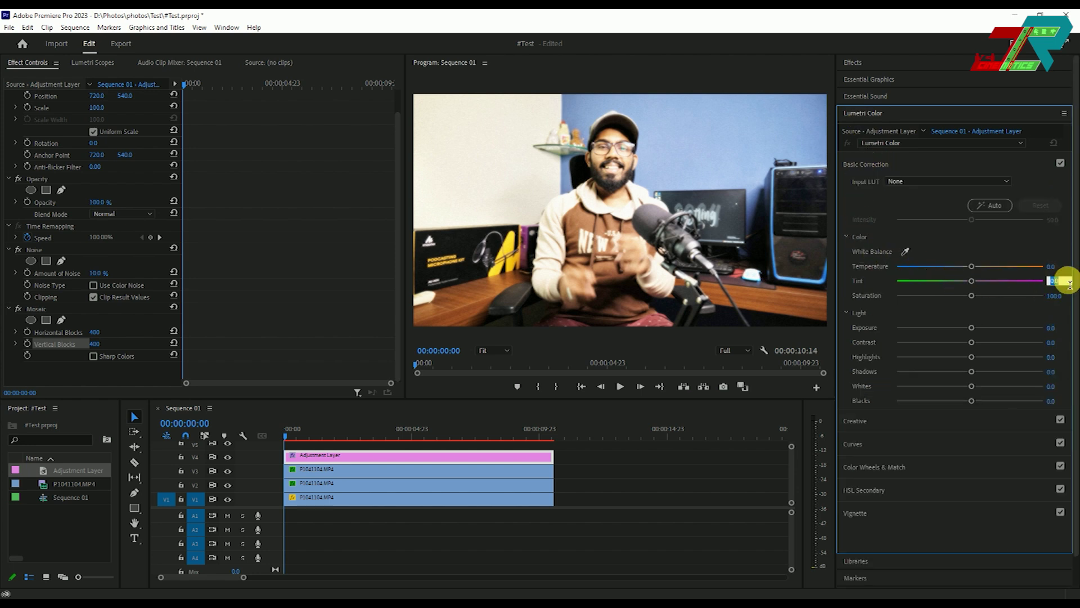
pyautogui.write('-50')
pyautogui.press('Return')
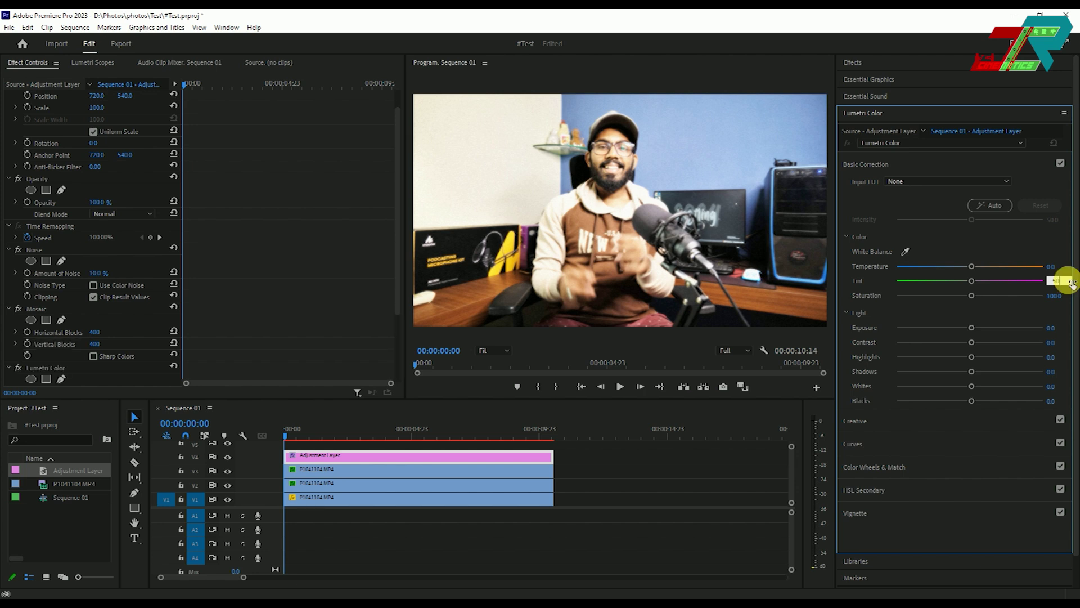
pyautogui.click(1052, 357)
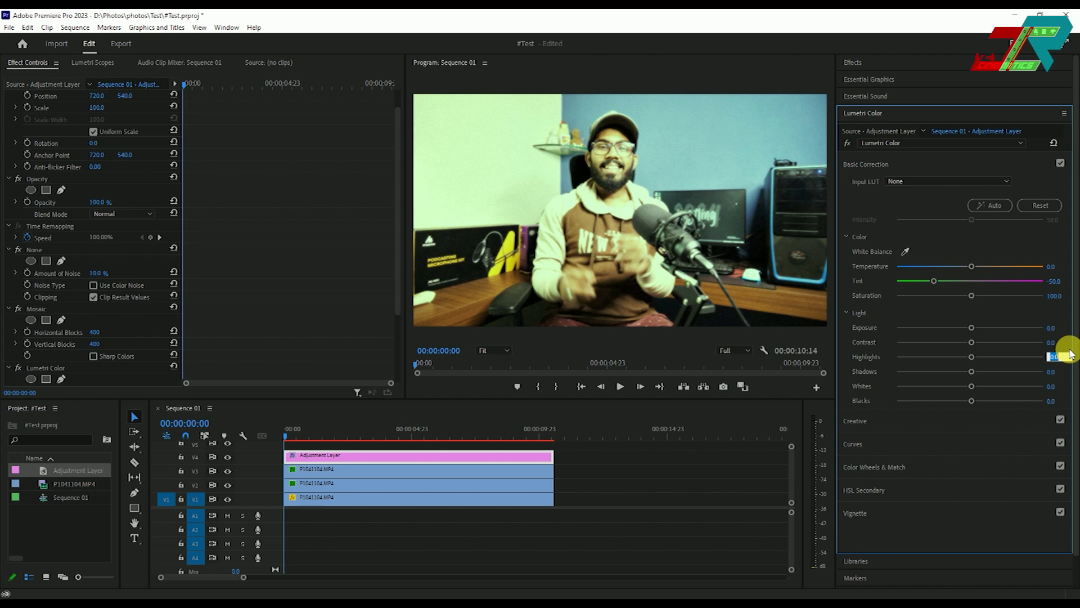
pyautogui.write('-5')
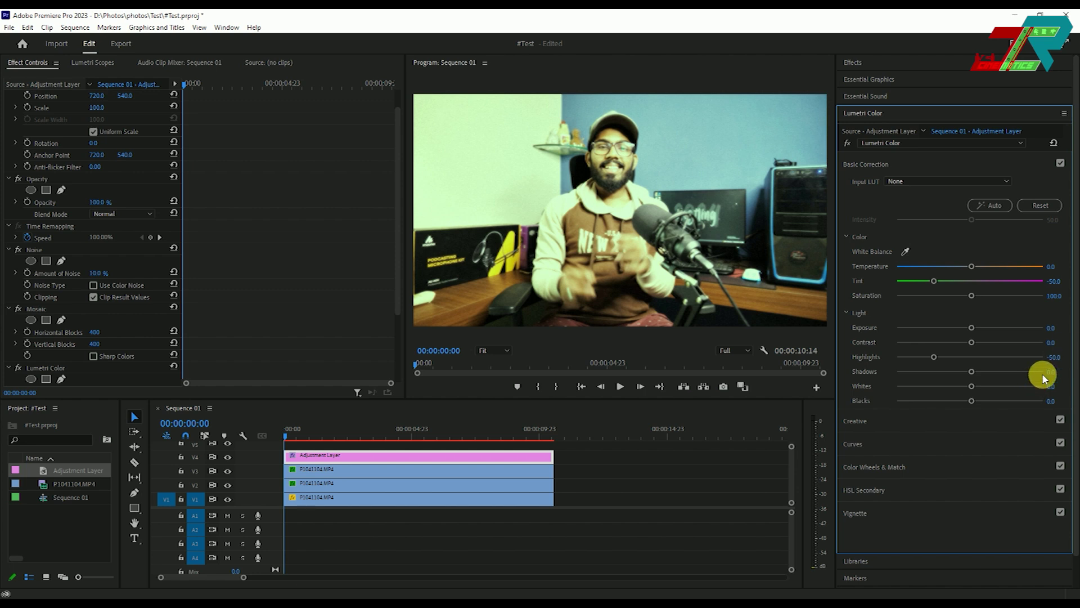
pyautogui.write('-25')
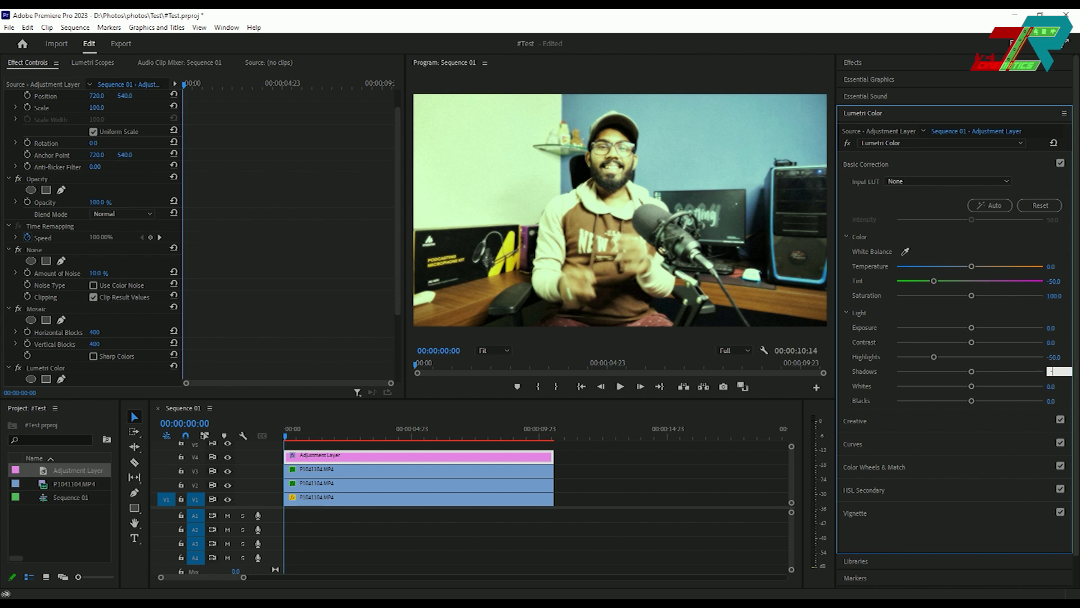
pyautogui.press('Return')
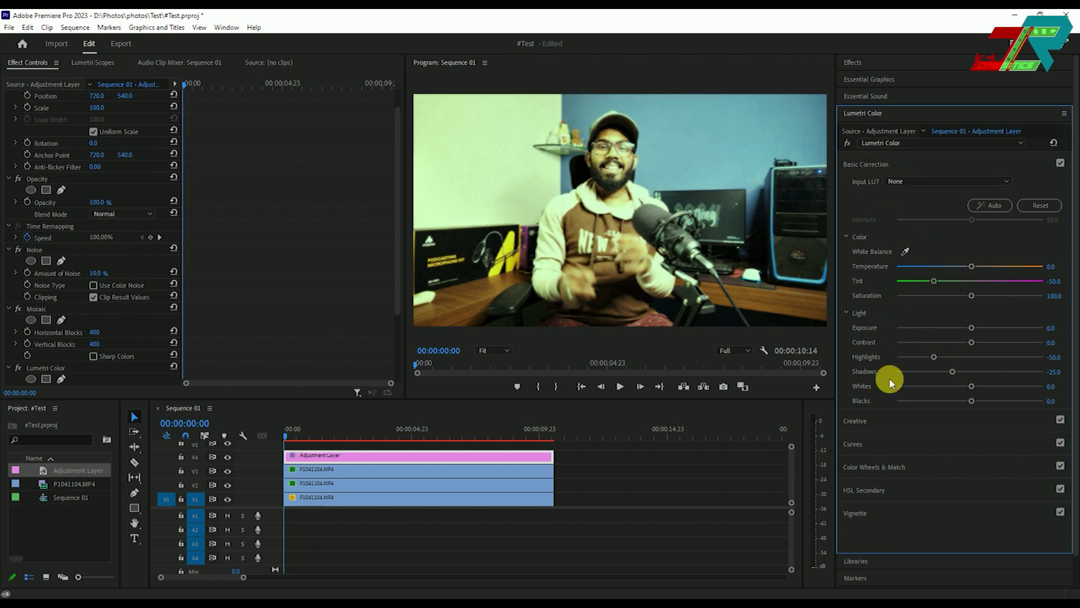
# Feather the Lumetri vignette to 69.3
pyautogui.click(881, 512)
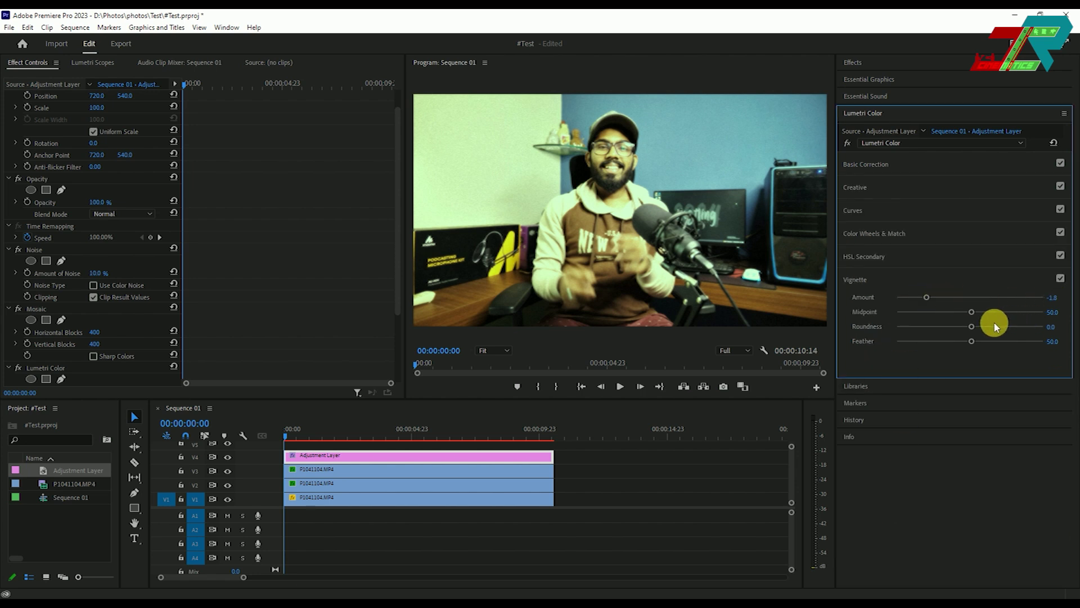
pyautogui.moveTo(985, 345); pyautogui.dragTo(996, 342)
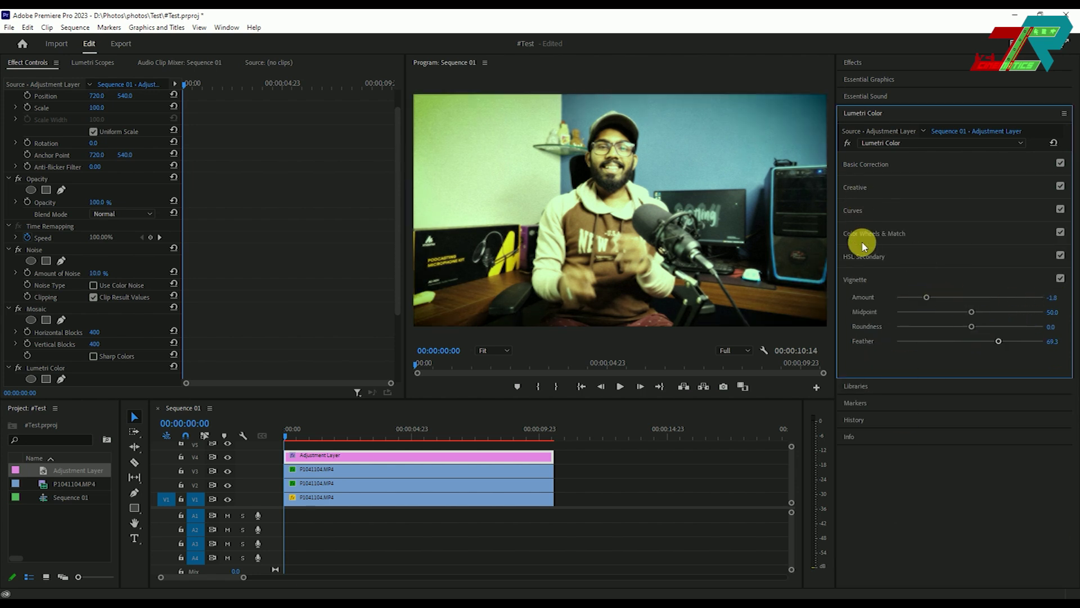
pyautogui.click(858, 281)
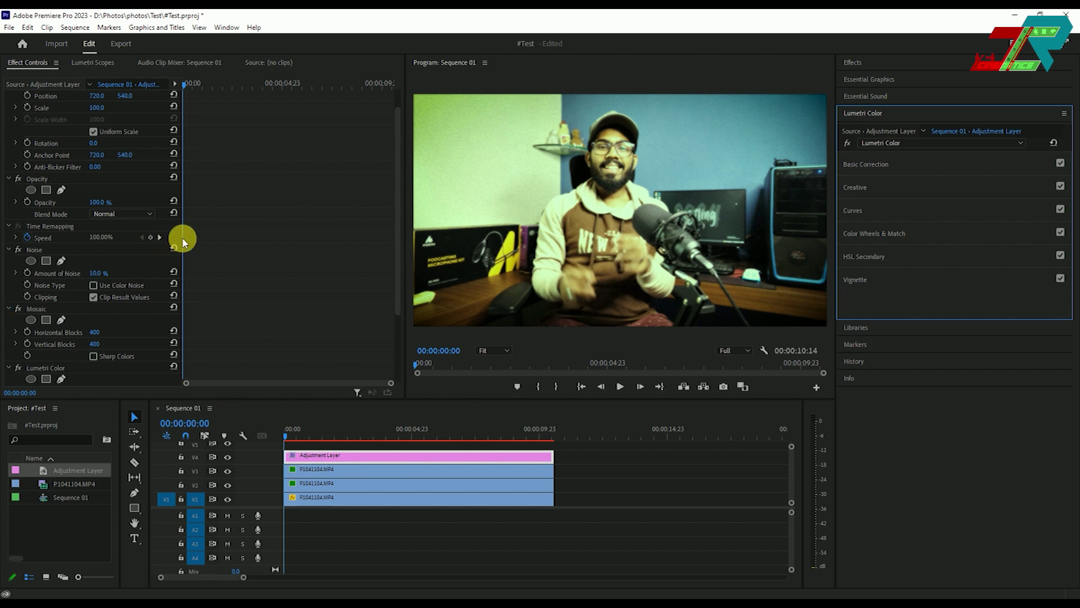
pyautogui.scroll(-2, 210, 229)
pyautogui.scroll(-2, 211, 228)
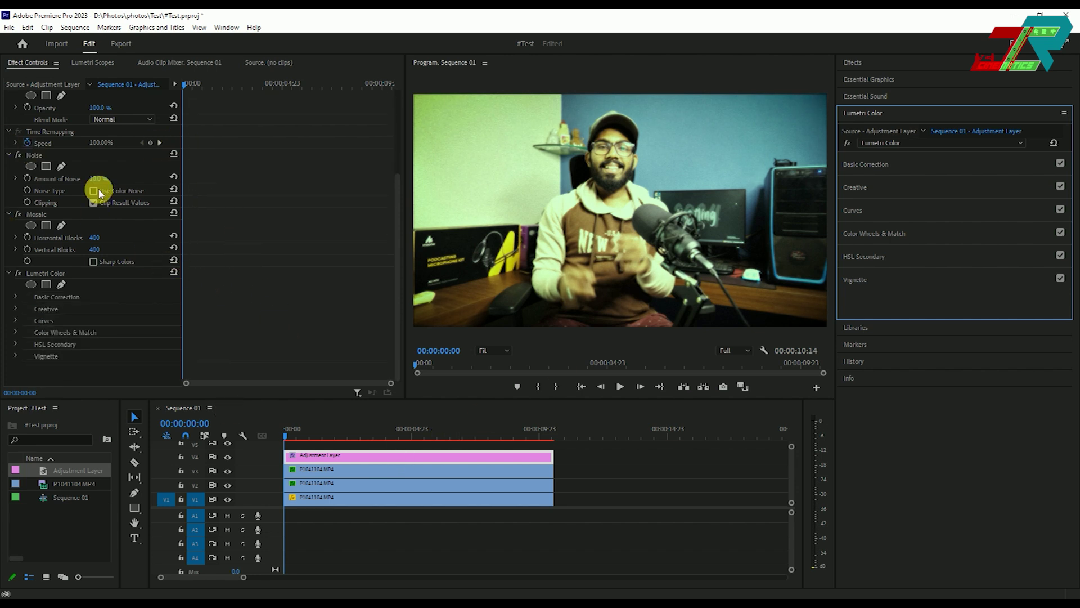
pyautogui.click(872, 62)
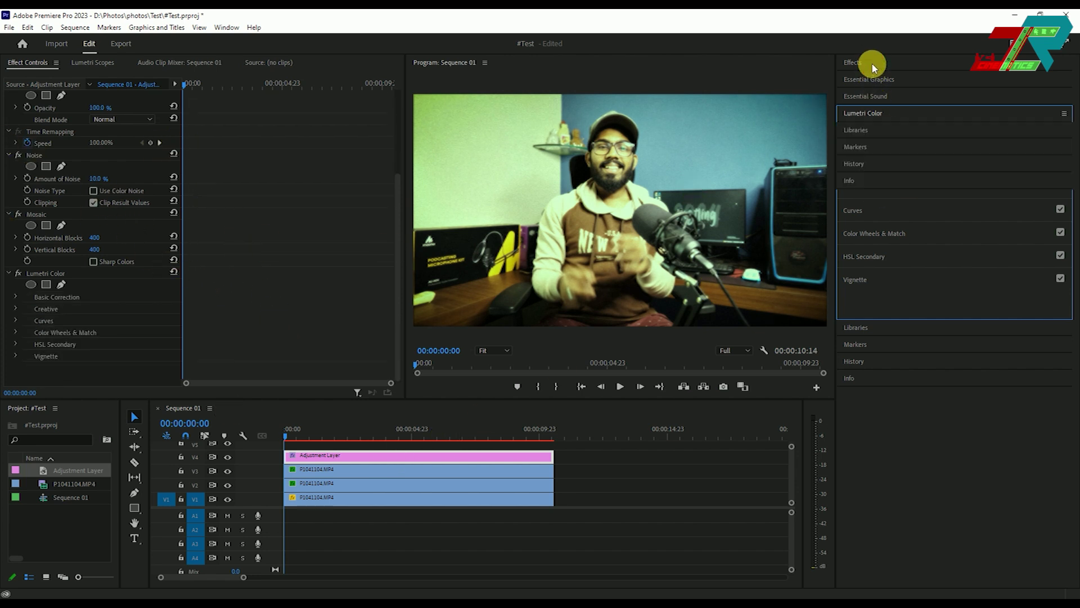
# Apply Gaussian Blur to the adjustment layer with blurriness 5
pyautogui.doubleClick(867, 77)
pyautogui.write('gauss')
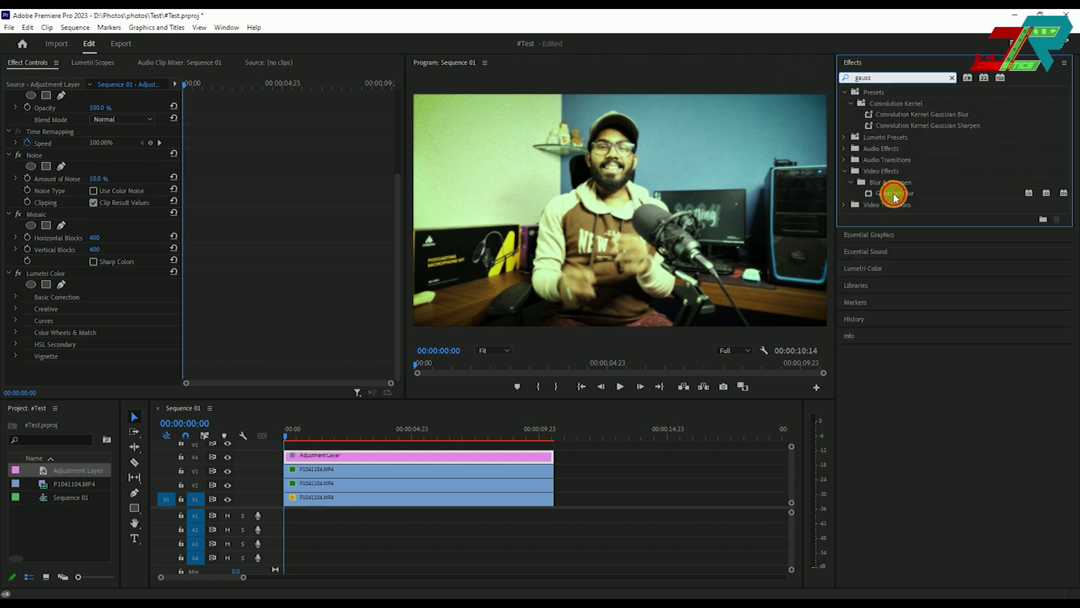
pyautogui.moveTo(894, 197); pyautogui.dragTo(494, 454)
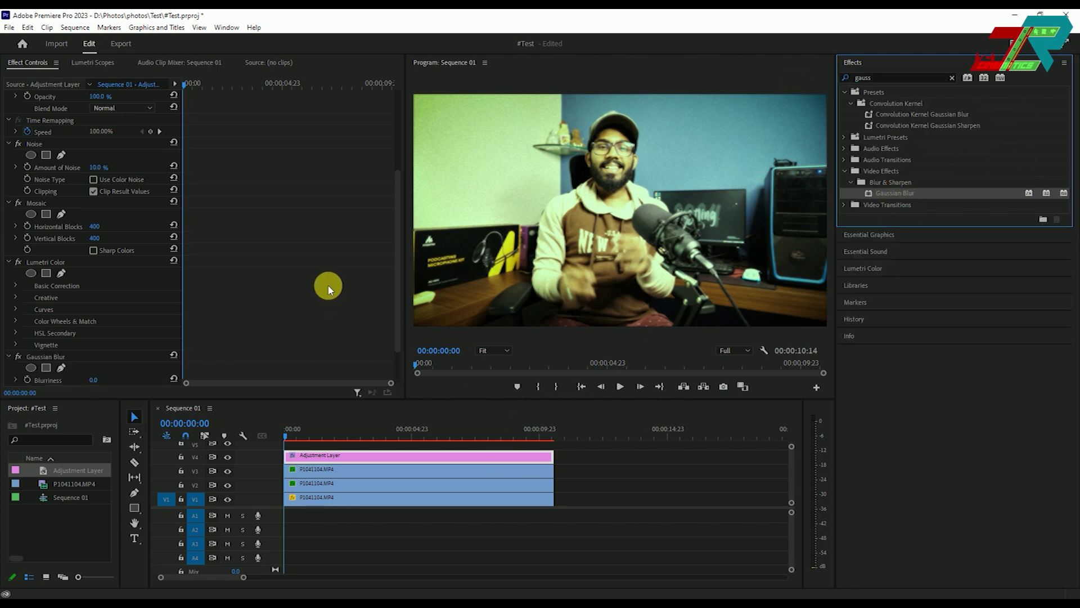
pyautogui.scroll(-2, 329, 286)
pyautogui.click(101, 332)
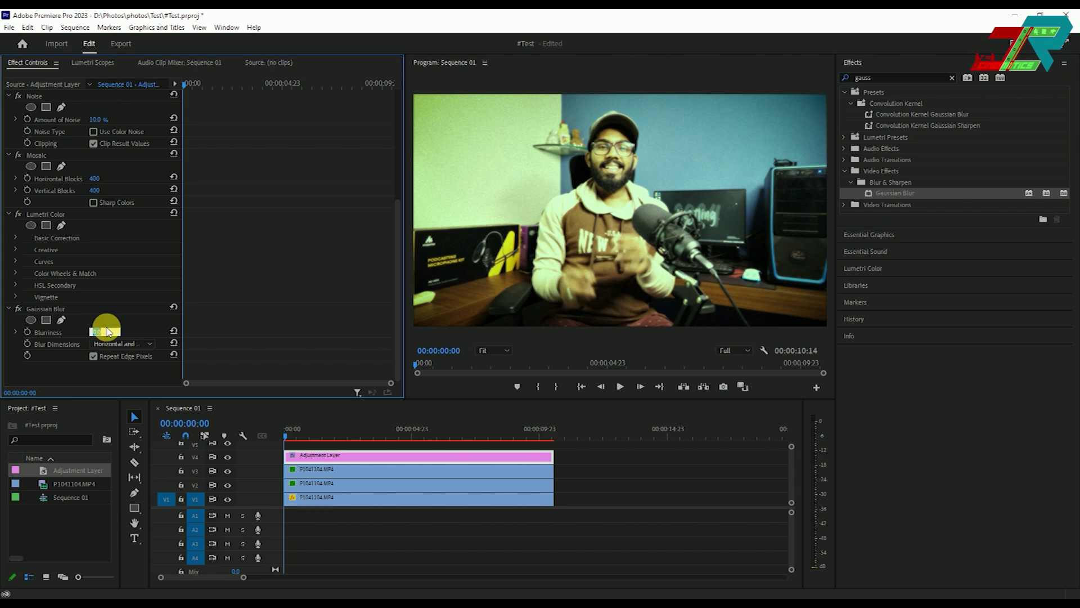
pyautogui.write('5')
pyautogui.press('Return')
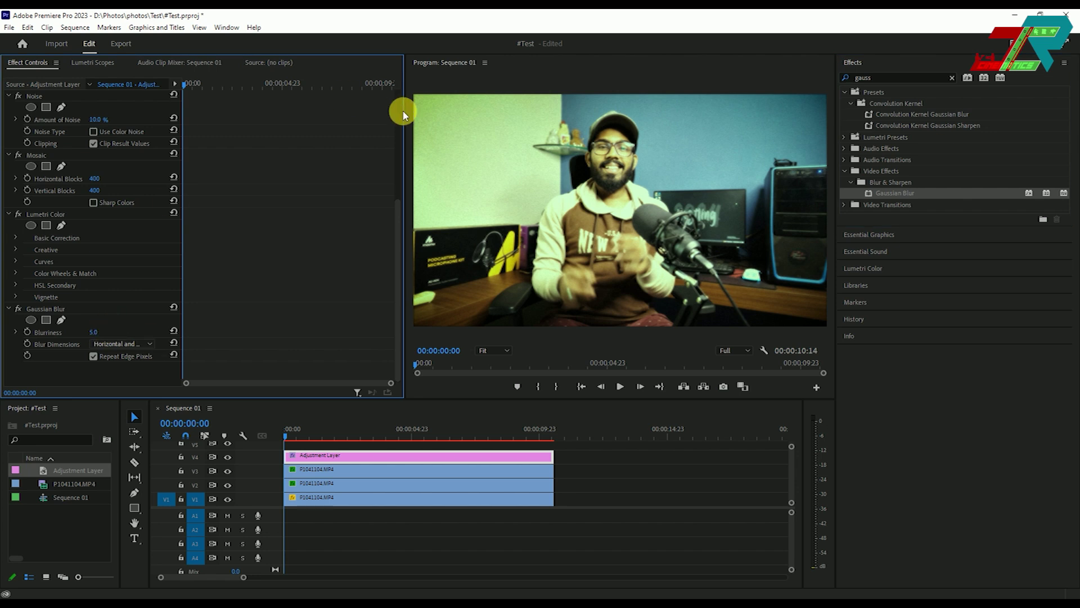
# Add an ellipse mask to the Gaussian Blur, turn off Noise, Mosaic and Lumetri, and adjust the mask
pyautogui.click(32, 320)
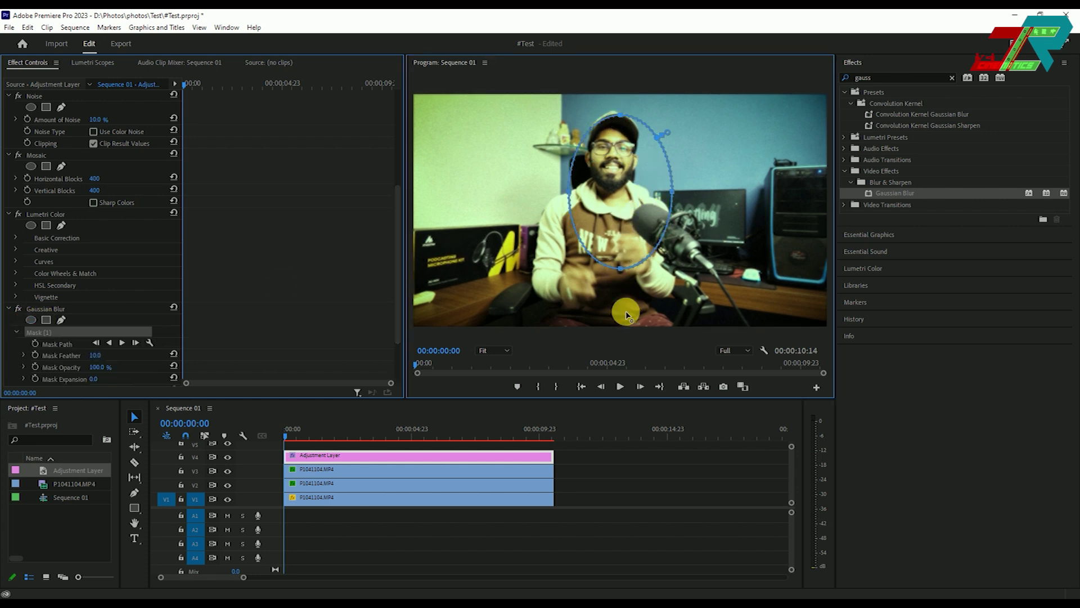
pyautogui.click(19, 96)
pyautogui.click(18, 154)
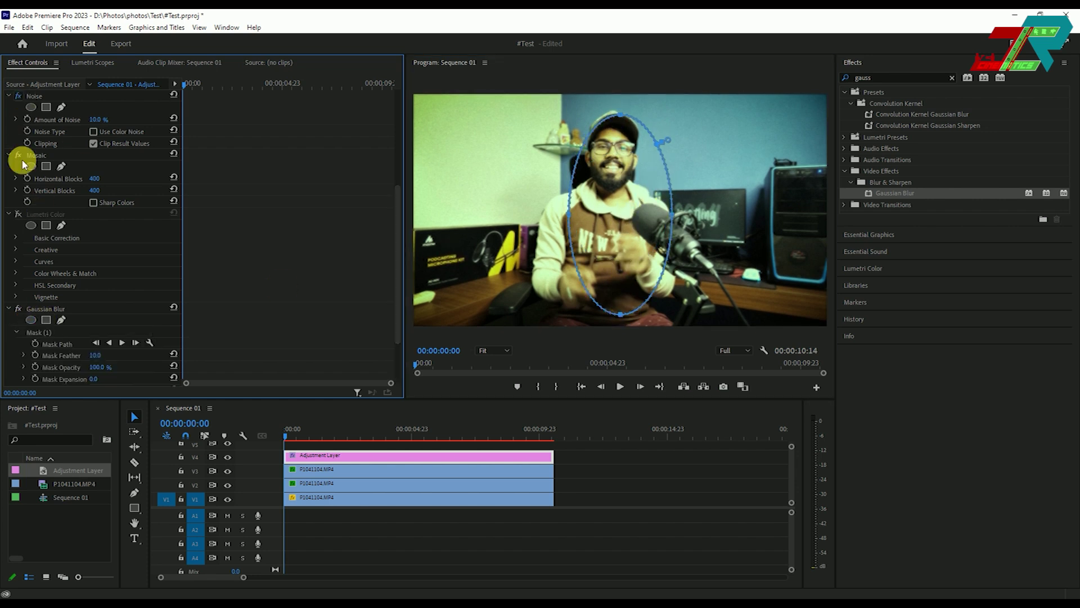
pyautogui.click(19, 214)
pyautogui.click(59, 310)
pyautogui.click(38, 332)
pyautogui.scroll(-2, 62, 332)
pyautogui.moveTo(94, 322); pyautogui.dragTo(160, 279)
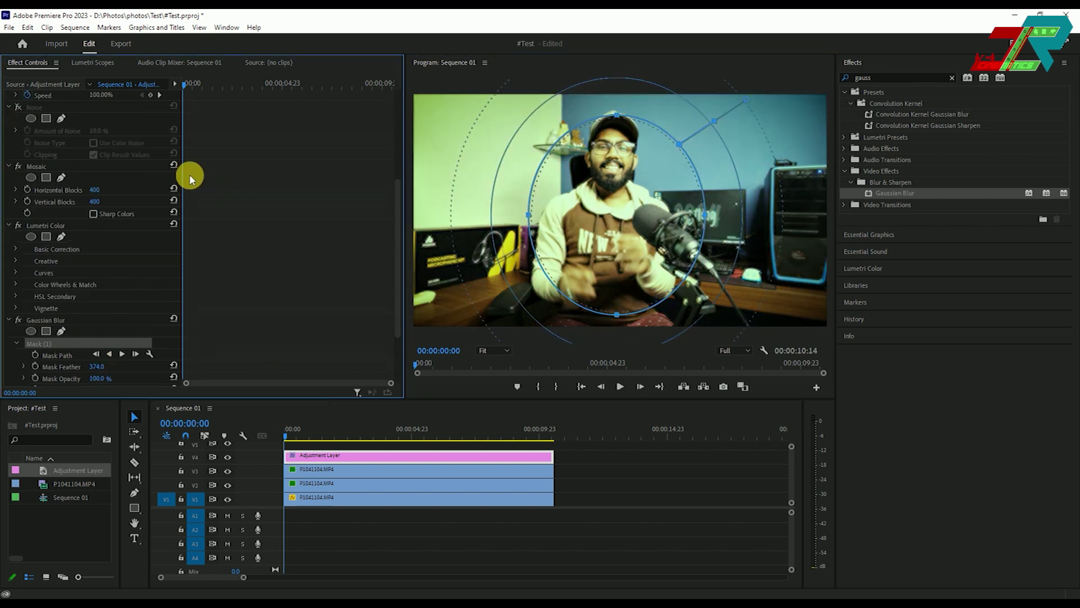
# Select all clips in the timeline and render a preview of the sequence effects
pyautogui.click(578, 494)
pyautogui.hotkey('ctrl', 'a')
pyautogui.press('Return')
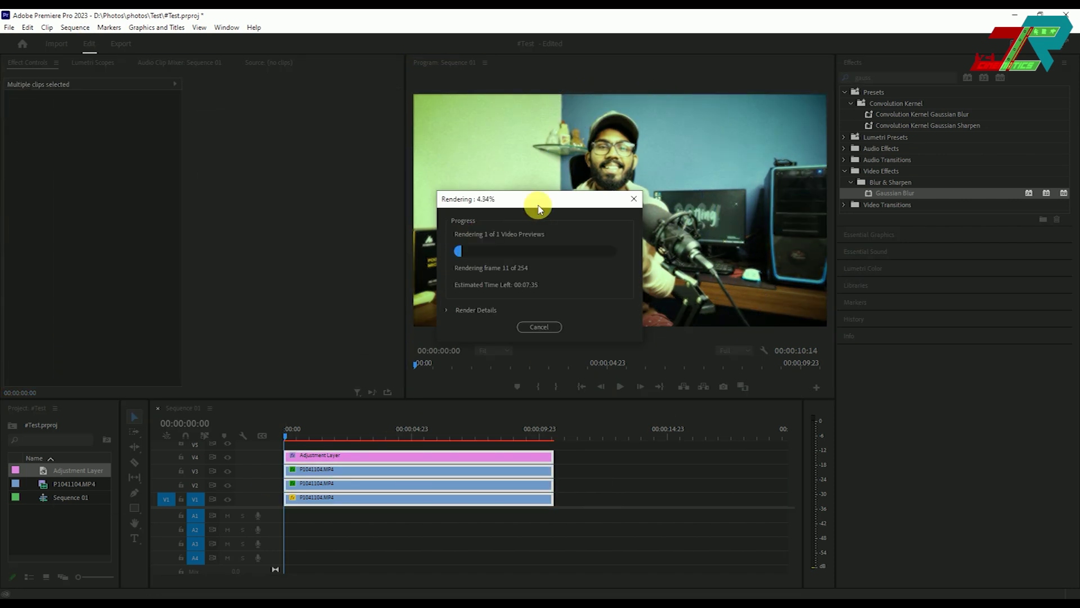